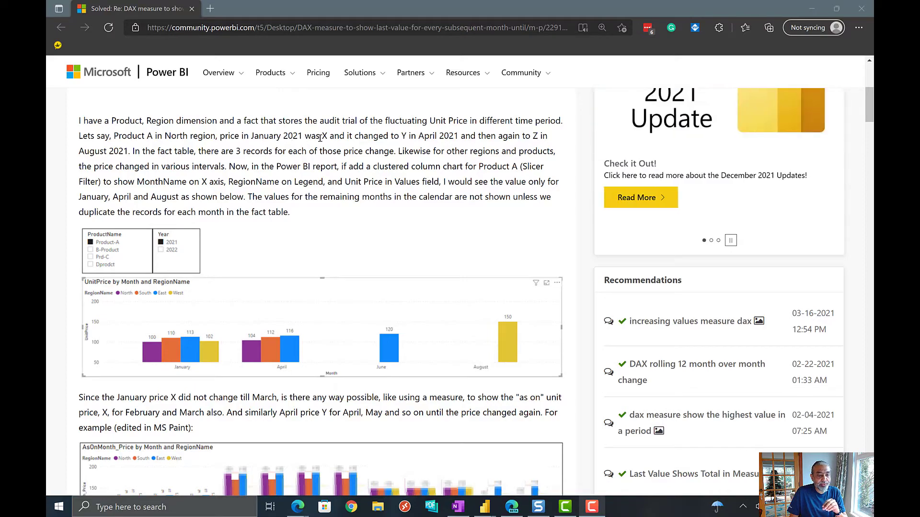
Highlight the price X and three fact-table records sentences in the post, then return to PriceAuditPOC
drag(320, 138, 343, 138)
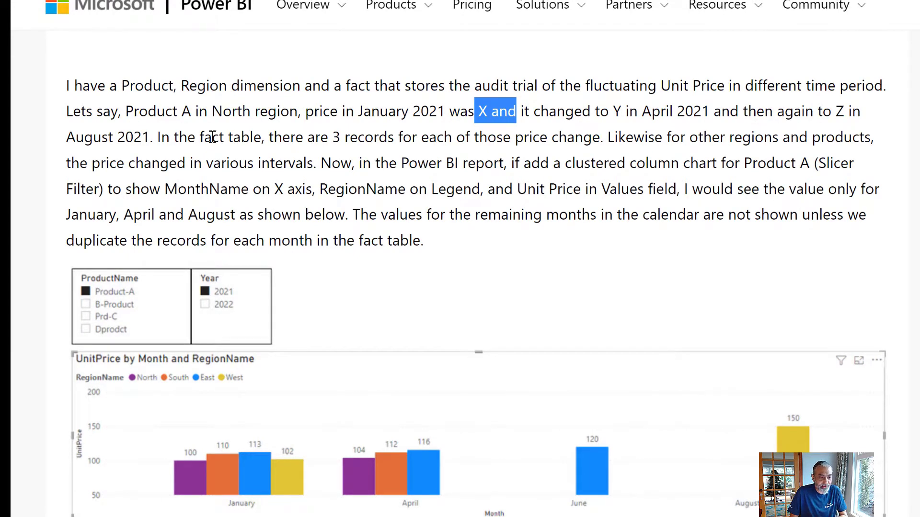
drag(196, 138, 594, 139)
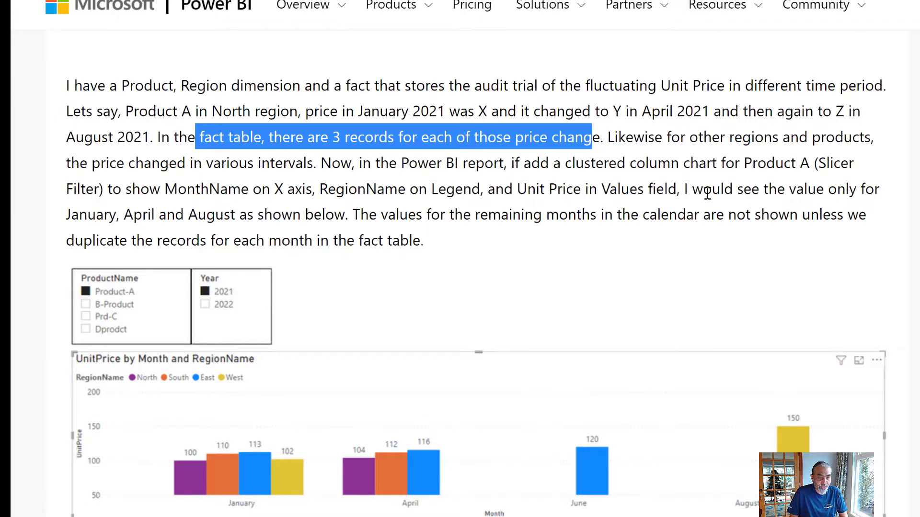
click(678, 188)
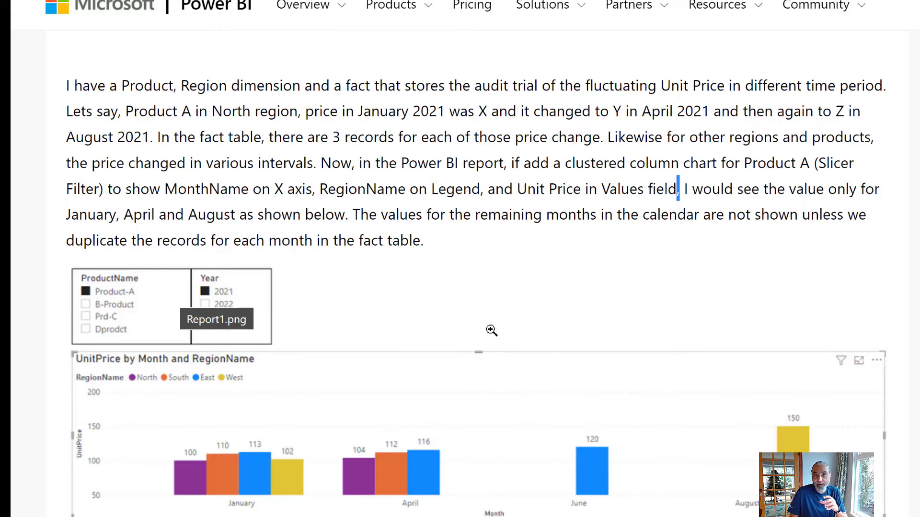
scroll(484, 199, down, 2)
scroll(463, 204, up, 2)
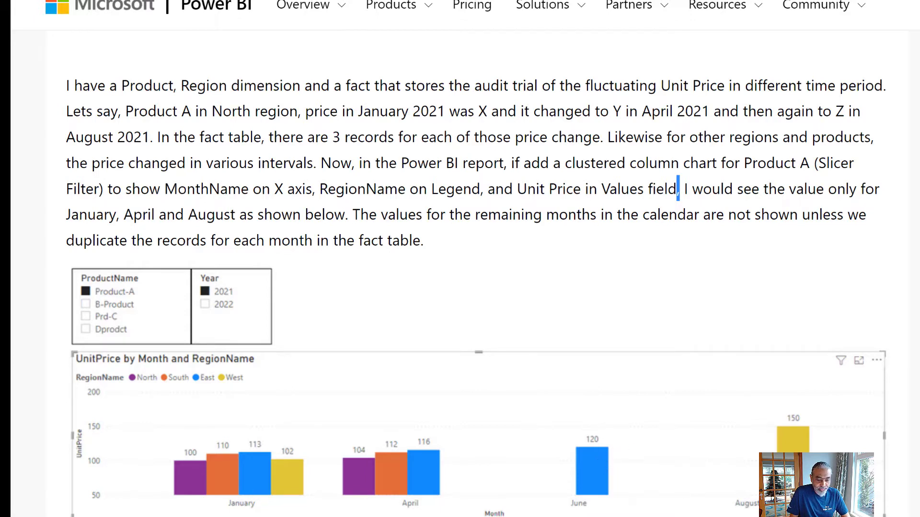
key(alt+Tab)
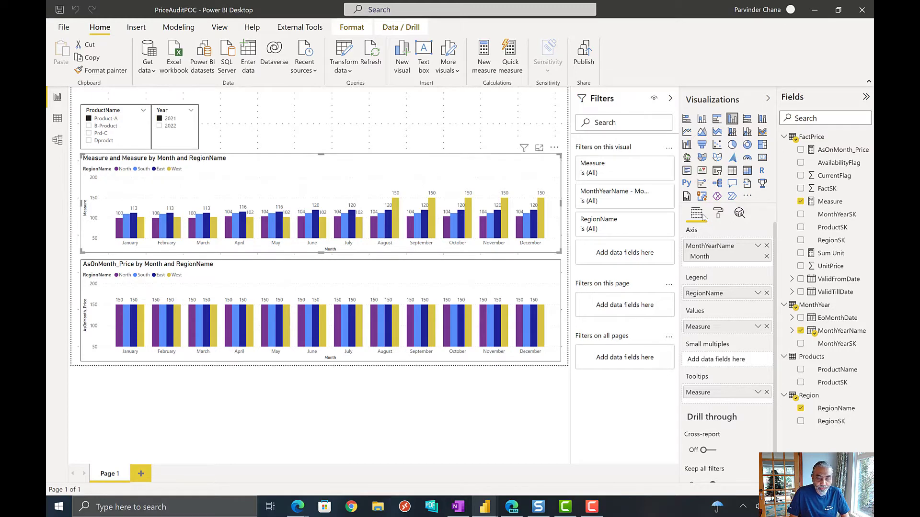
Replace Measure with Sum Unit in the top chart's values
click(767, 327)
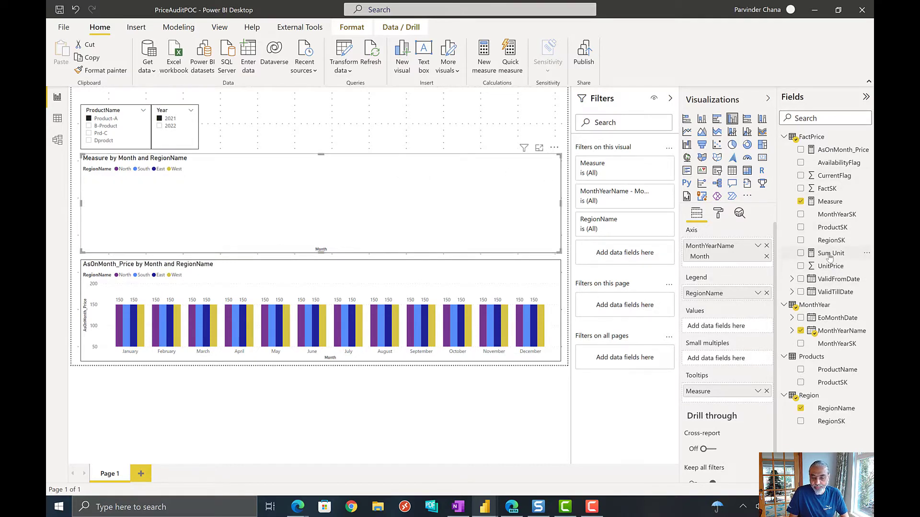
mouse_move(832, 253)
mouse_down()
mouse_move(736, 292)
mouse_move(730, 331)
mouse_up()
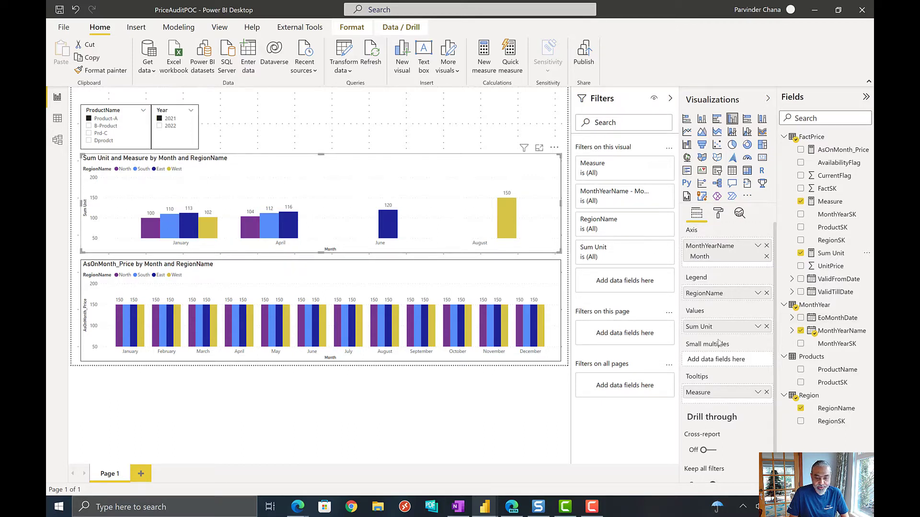
Select the Sum Unit measure to show its formula and review the report visuals
click(836, 253)
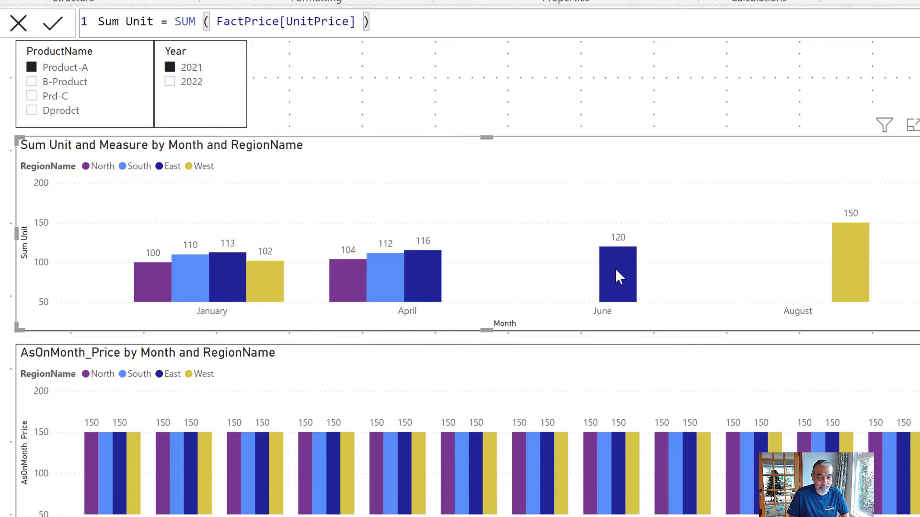
mouse_move(615, 280)
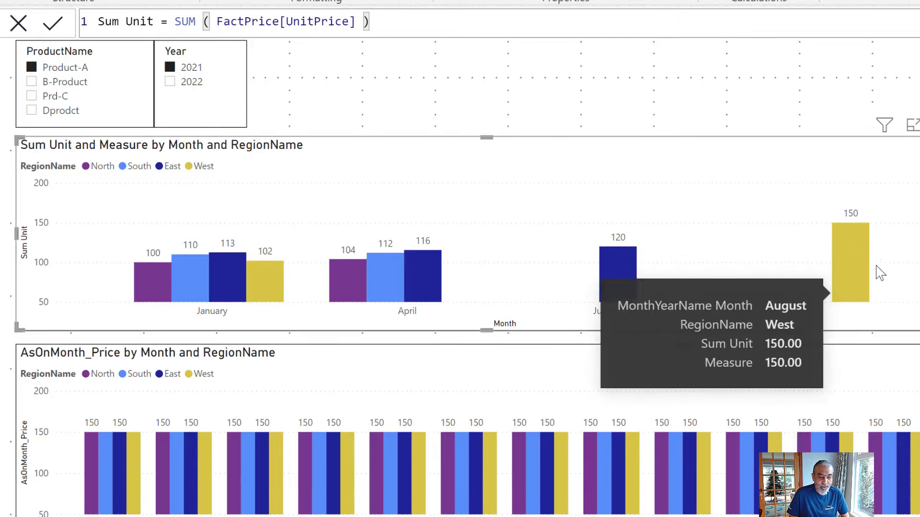
mouse_move(867, 277)
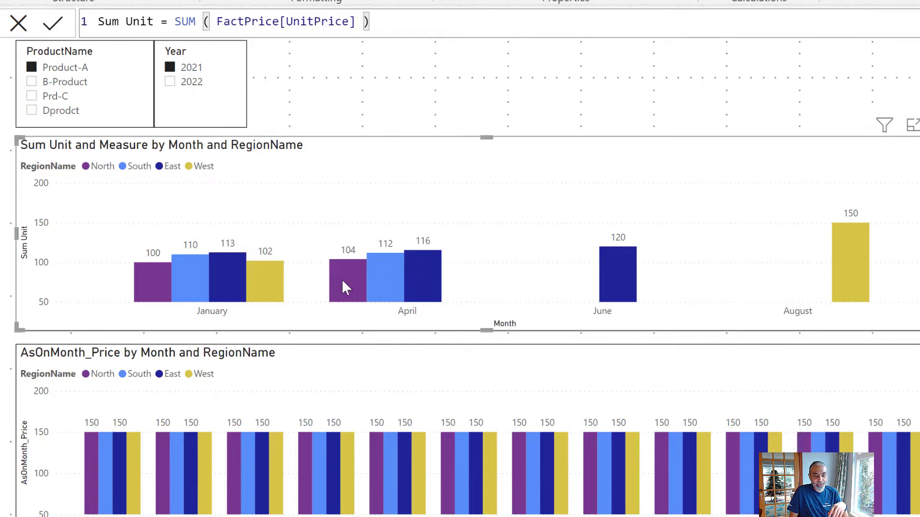
mouse_move(271, 275)
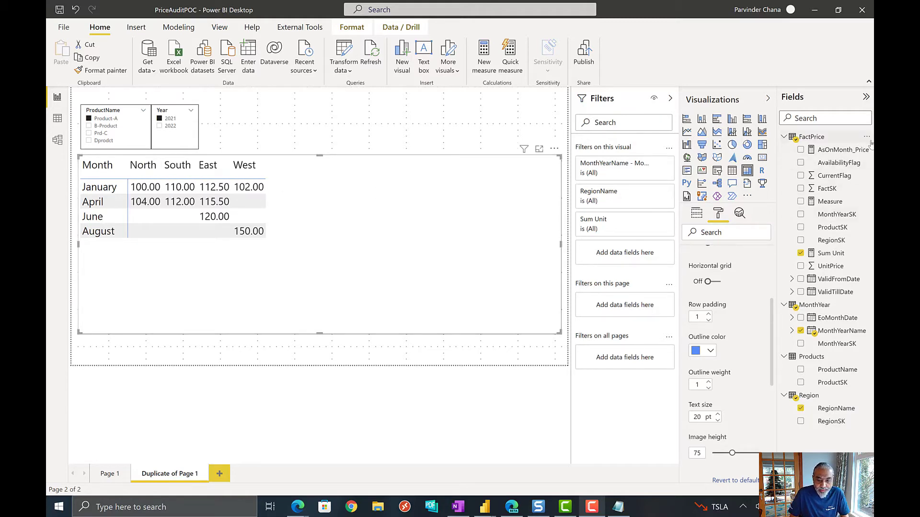
Create a new FactPrice measure named 'Unit Price - Fixed'
click(865, 137)
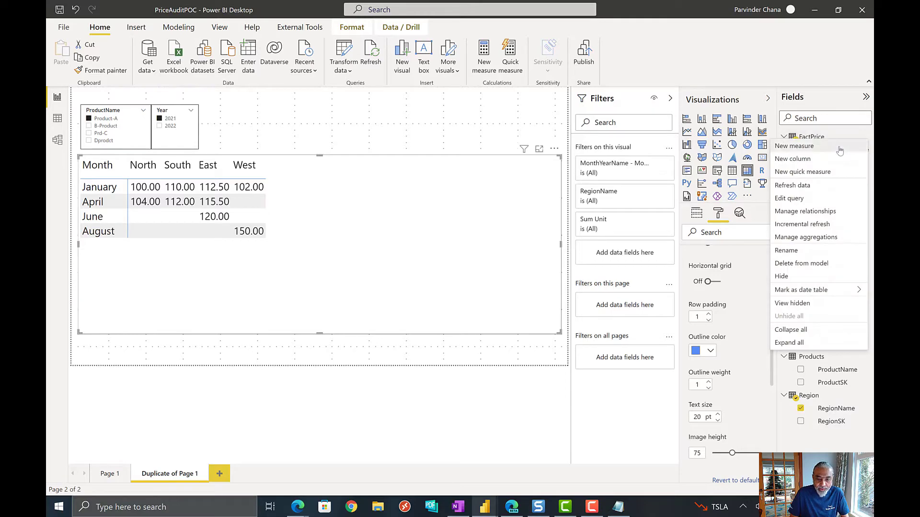
click(839, 150)
text(Unit Price - Fix)
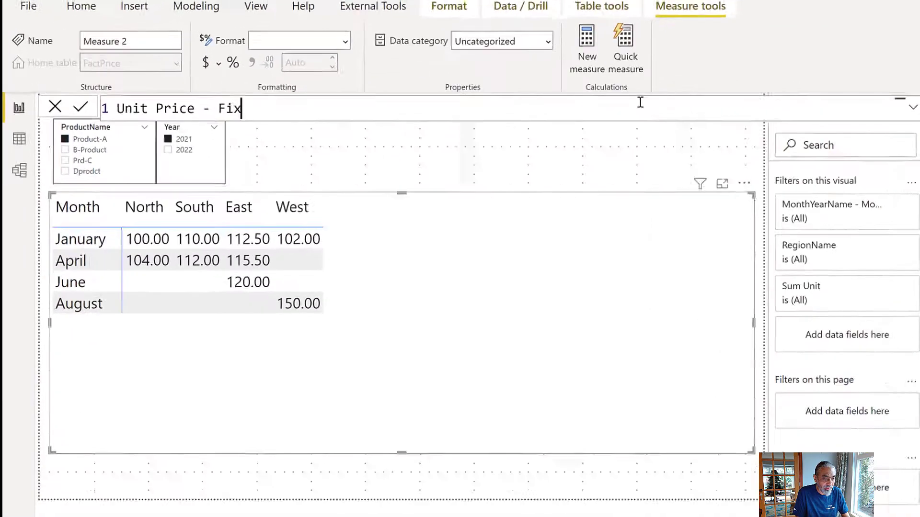
text(ed =)
key(shift+Return)
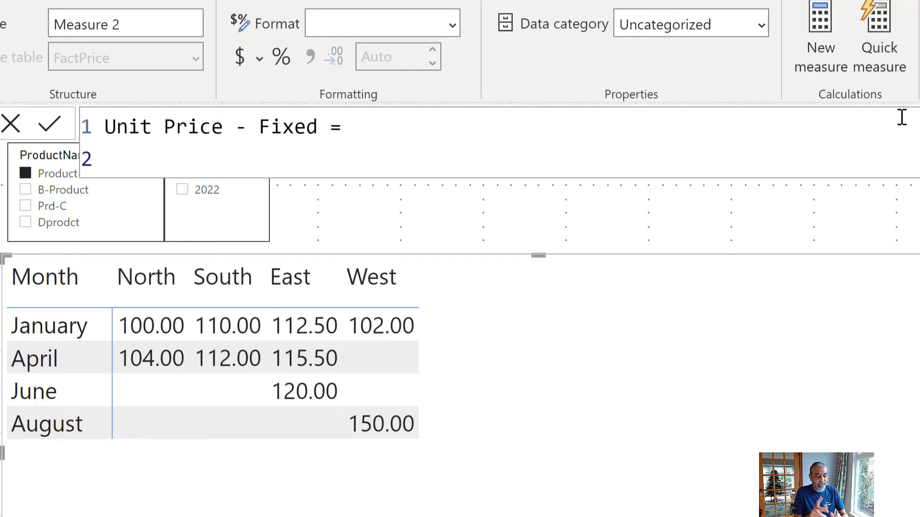
Write the body LASTNONBLANKVALUE ( MonthYear[MonthYearName], [Sum Unit] )
text(LASTNO)
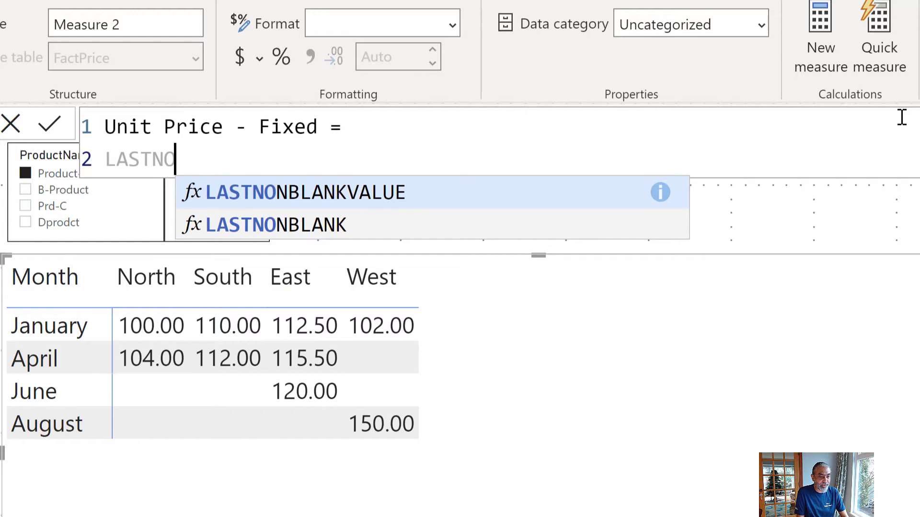
key(Tab)
key(BackSpace)
text(()
key(Escape)
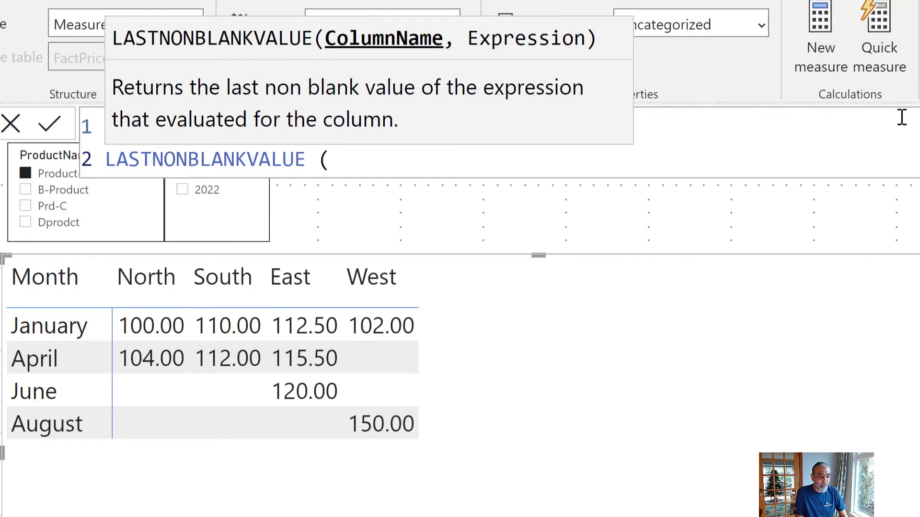
text(Month)
key(Down)
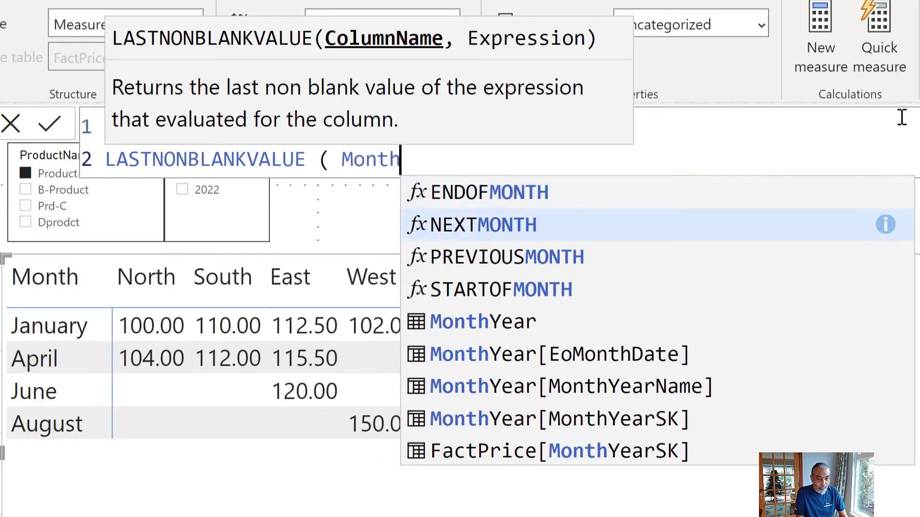
key(Down)
key(Down)
key(Down)
key(Down)
key(Down)
key(Tab)
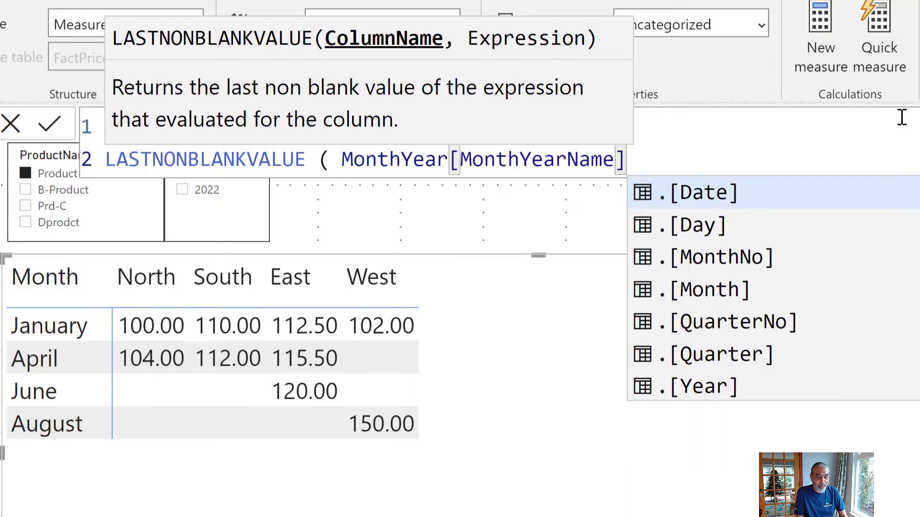
text(, [Sum)
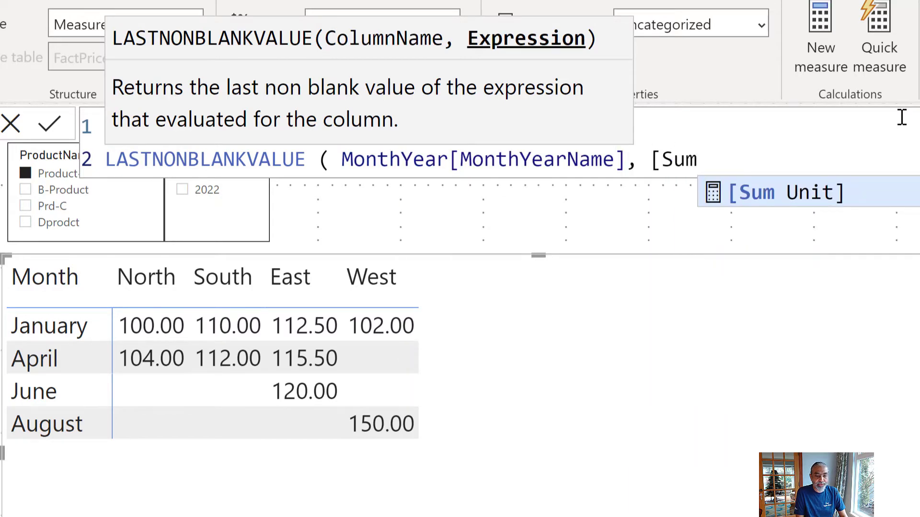
key(Tab)
text())
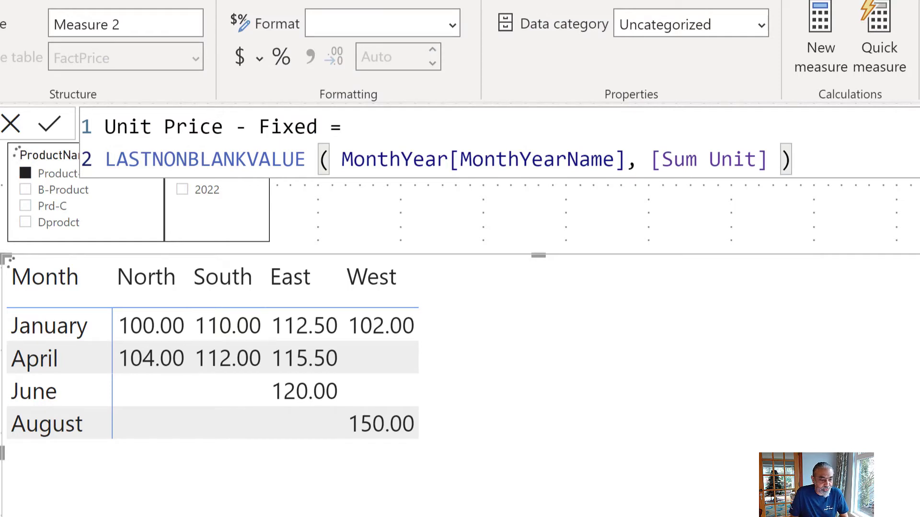
Commit the Unit Price - Fixed measure and return to its formula after the equals sign
key(Return)
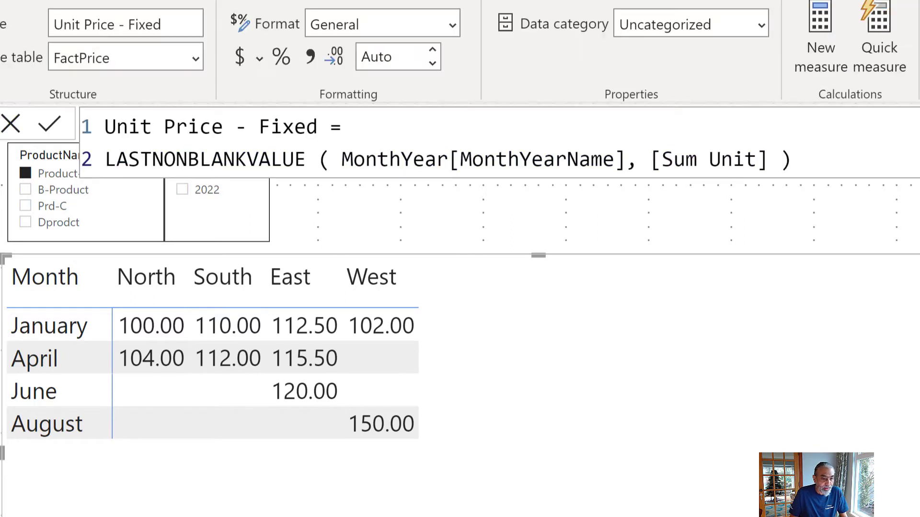
click(620, 116)
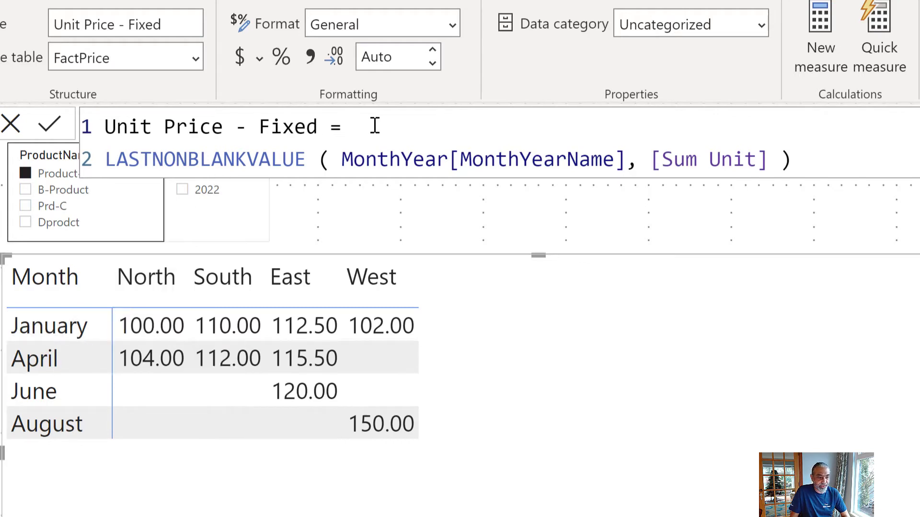
Wrap the LASTNONBLANKVALUE expression in CALCULATE ( and indent it
key(shift+Return)
text(CALCULATE ()
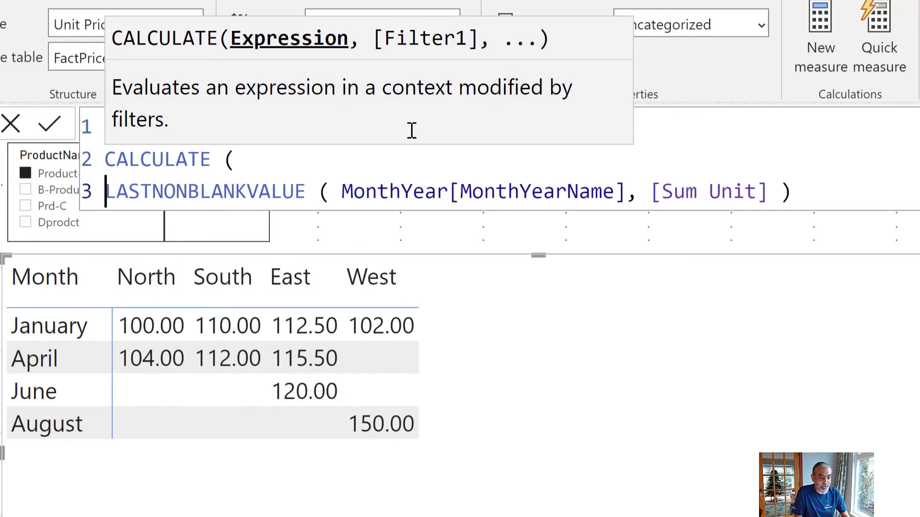
key(BackSpace)
key(Down)
key(Home)
key(Tab)
key(ctrl+Right)
key(ctrl+Right)
key(ctrl+Right)
key(ctrl+Right)
key(ctrl+Right)
key(ctrl+Right)
key(ctrl+Right)
key(ctrl+Right)
key(ctrl+Right)
key(End)
text(,)
Add FILTER ( ALL ( MonthYear ), MonthYear[MonthYearName] < MAX ( MonthYear[MonthYearName] ) )
key(shift+Return)
text(FILTER ()
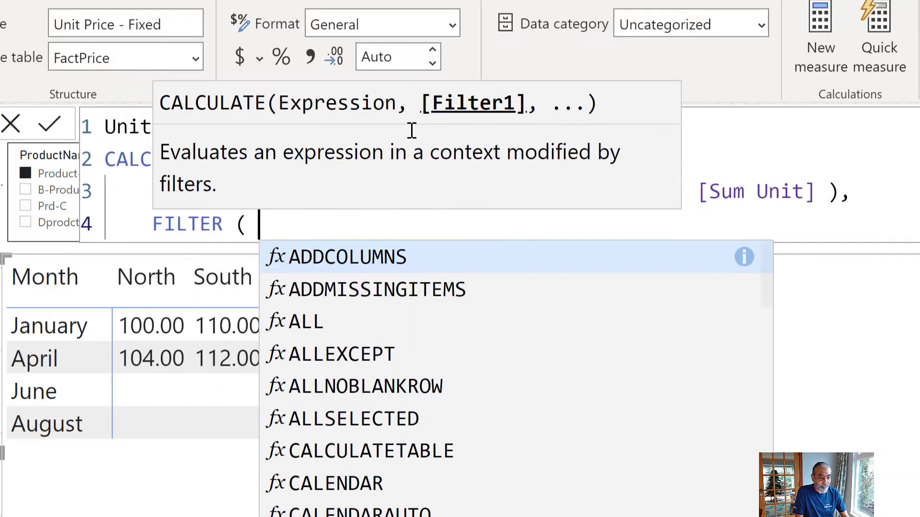
key(shift+Return)
text(ALL ()
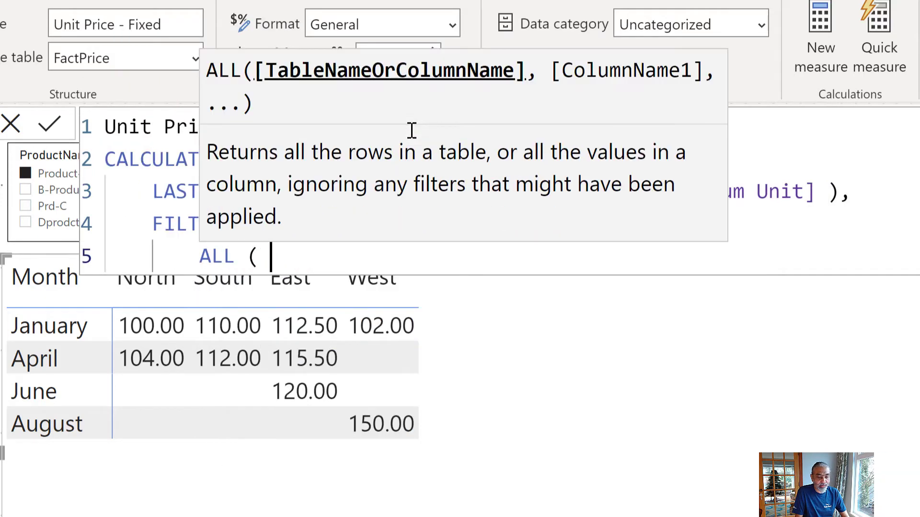
text( MonthYear ))
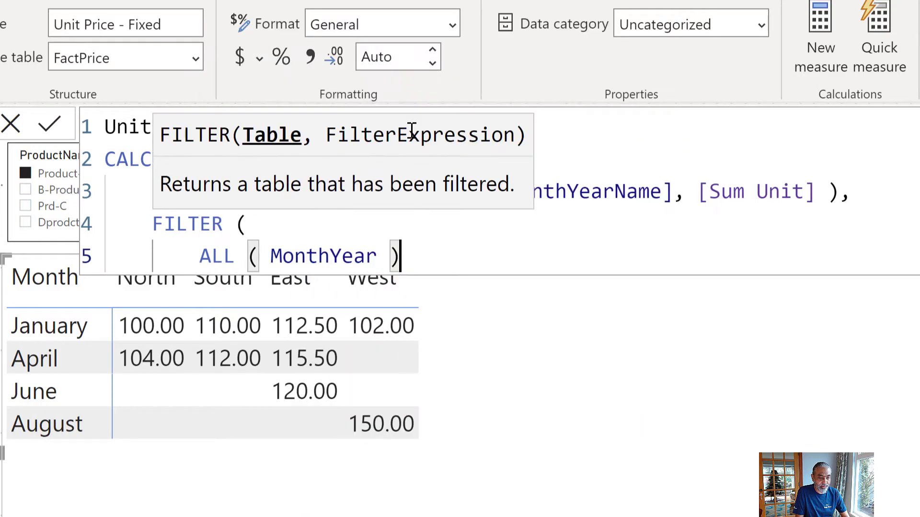
text(,)
key(shift+Return)
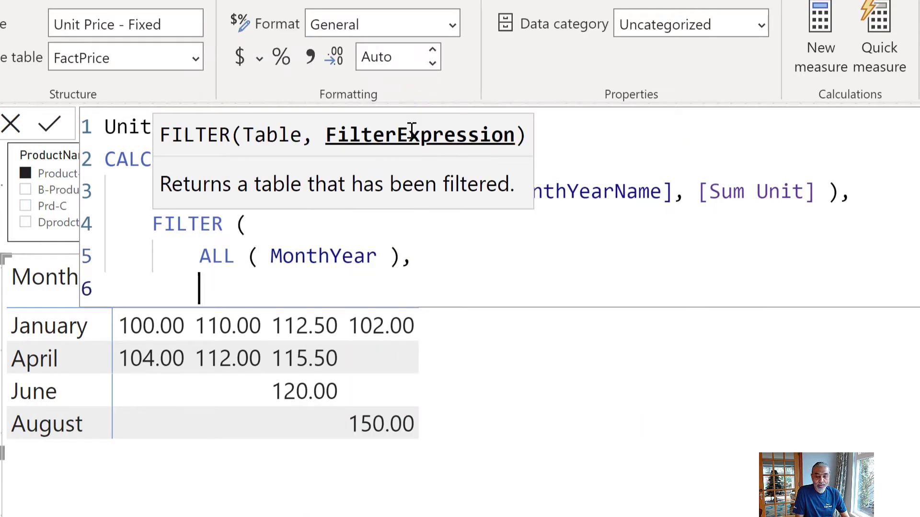
text(Month)
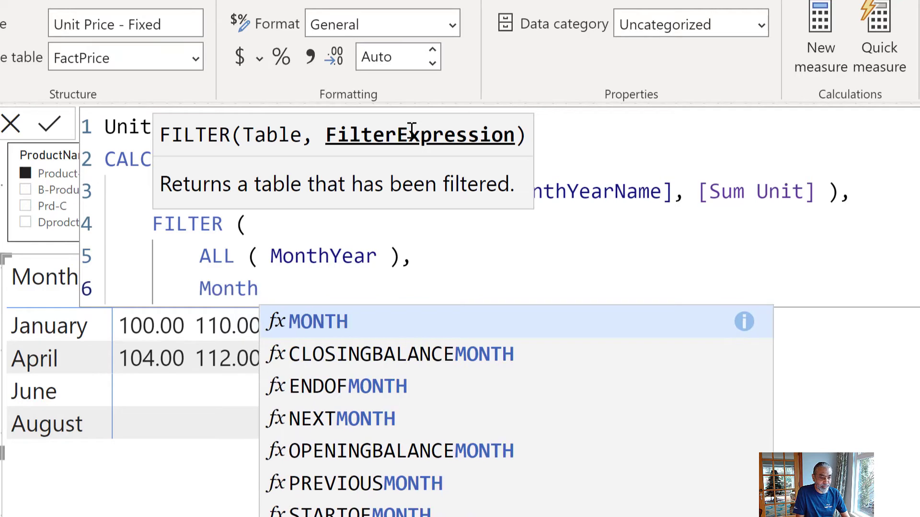
key(Down)
key(Down)
text(Year[MonthYearName] <)
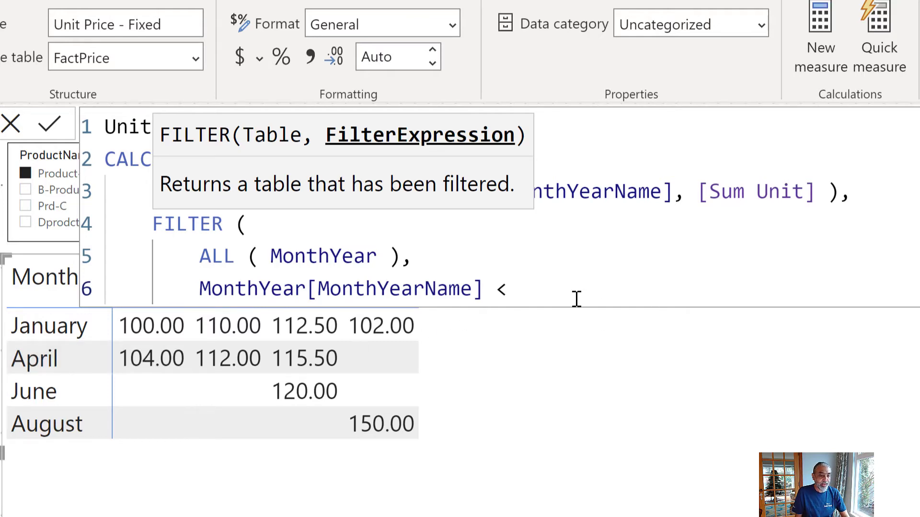
text(MAX ( )
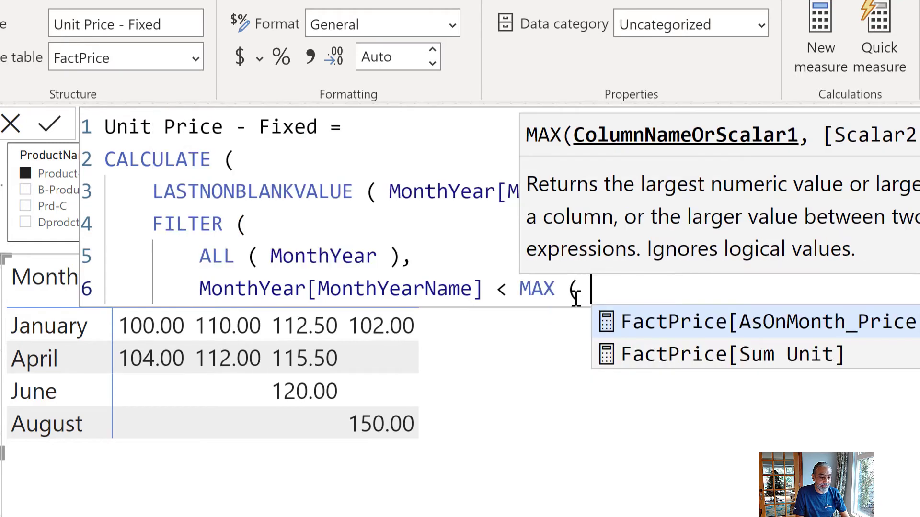
text(Month)
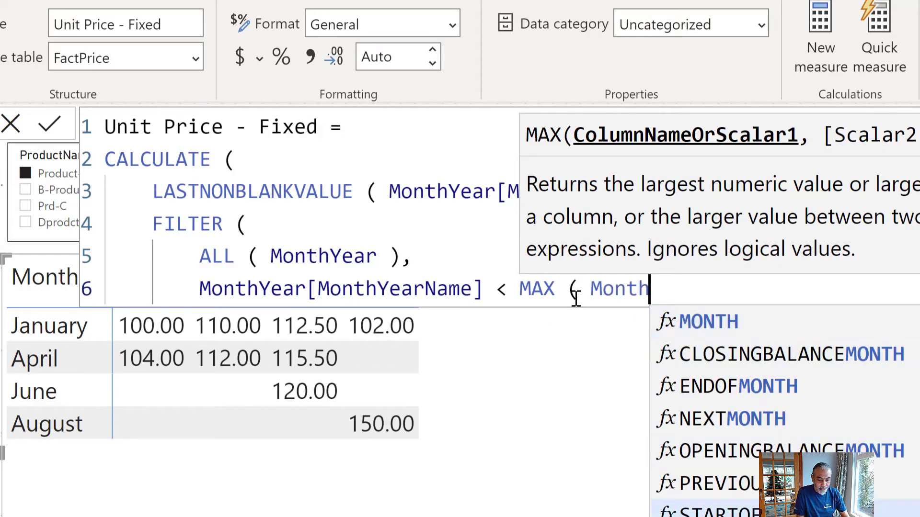
text(Year[MonthYearName] ))
Add closing parentheses for FILTER and CALCULATE on their own lines
key(Up)
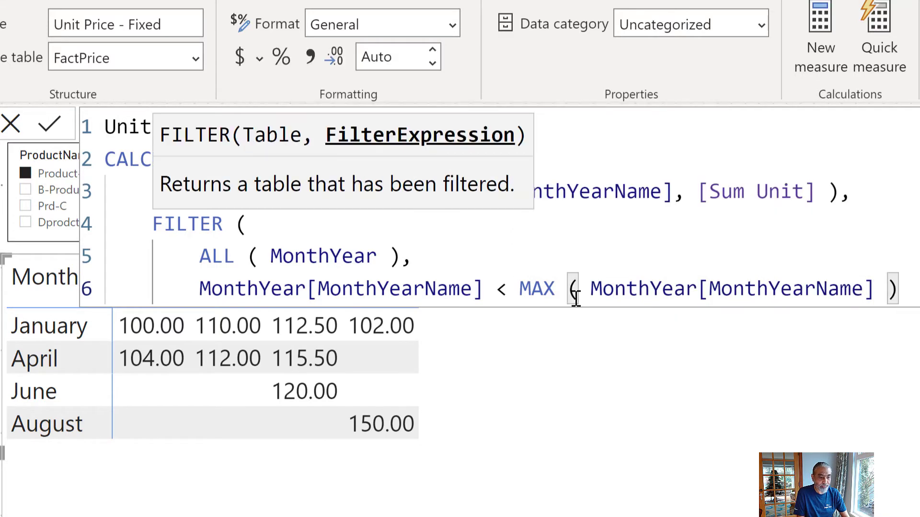
key(Down)
key(shift+Return)
text())
key(shift+Return)
text())
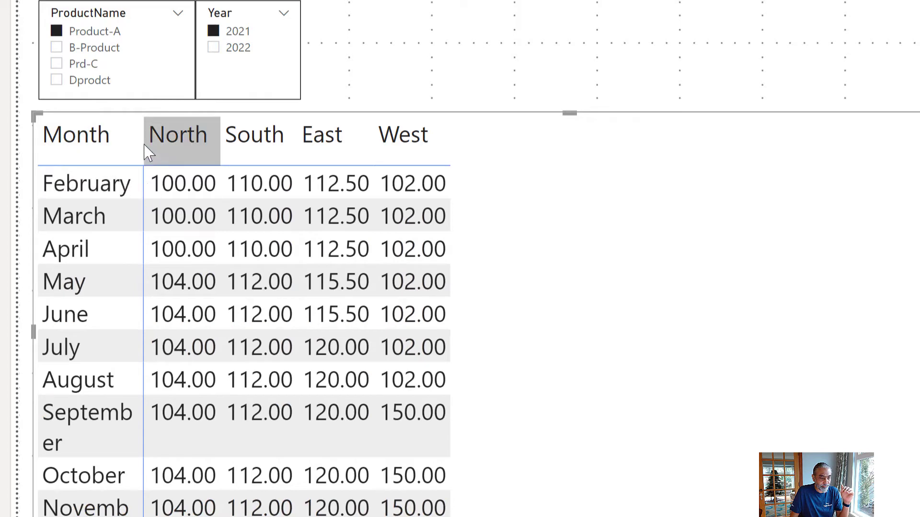
Widen the matrix's Month column so September fits on one line
drag(138, 140, 230, 139)
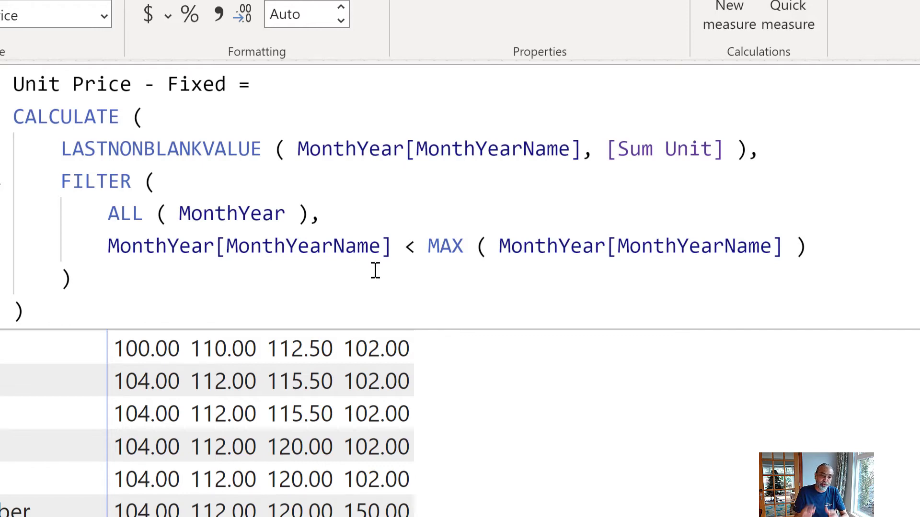
Add a COALESCE ( line above CALCULATE and indent the CALCULATE block beneath it
click(286, 91)
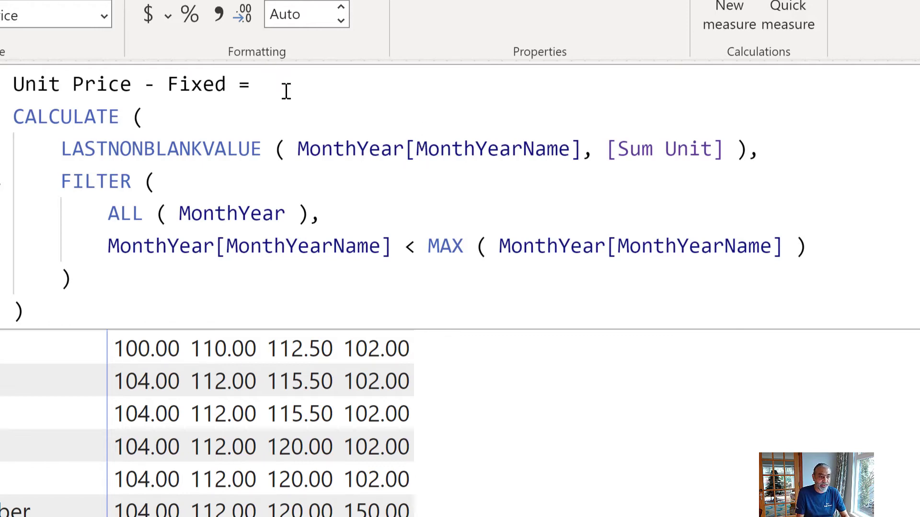
key(Return)
text(COALESCE ()
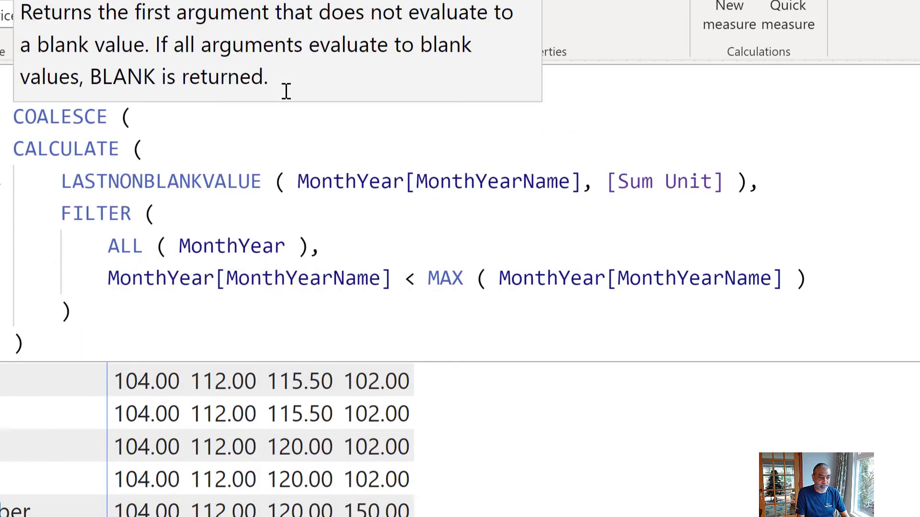
key(Down)
key(Home)
key(shift+End)
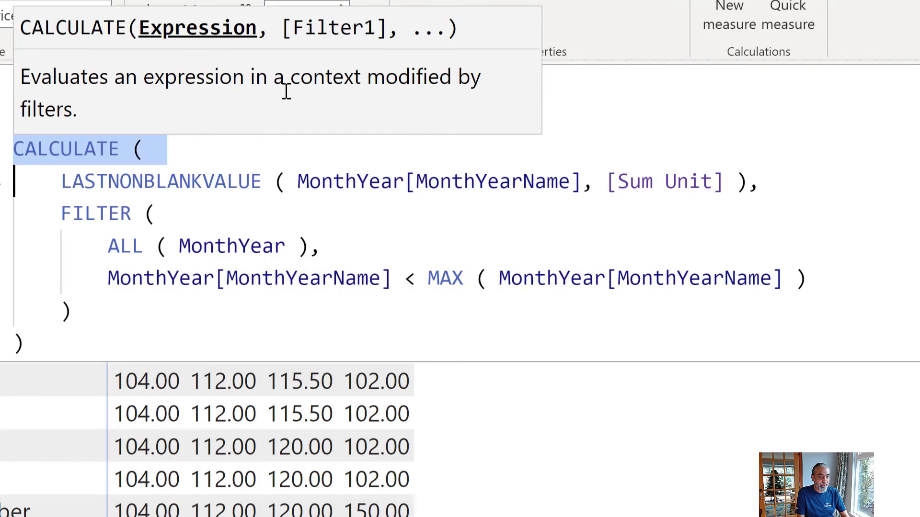
key(ctrl+shift+End)
key(Tab)
key(Up)
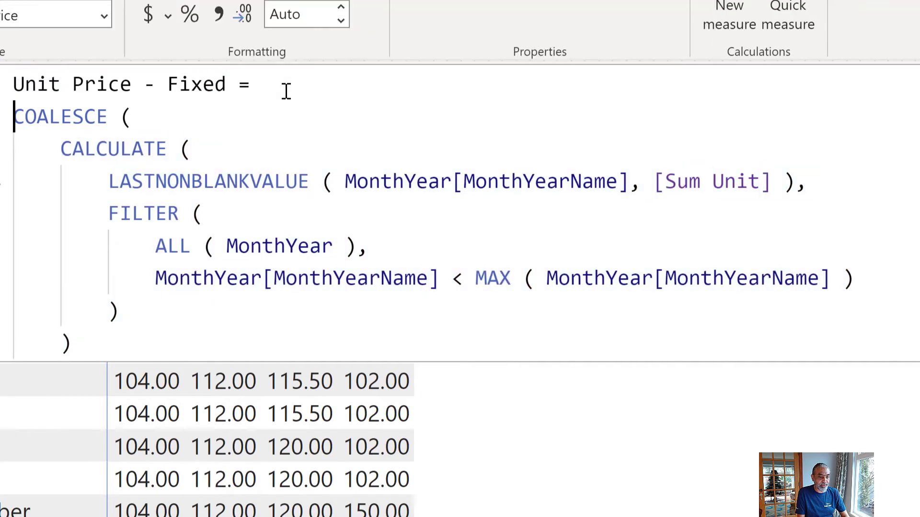
key(End)
Insert [Sum Unit] as COALESCE's first argument, ahead of the CALCULATE fallback
key(Return)
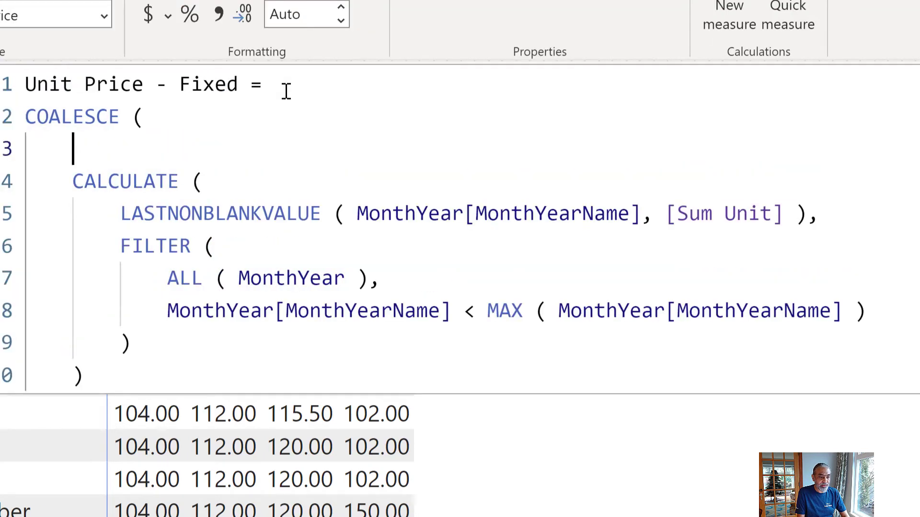
text([Sum Unit)
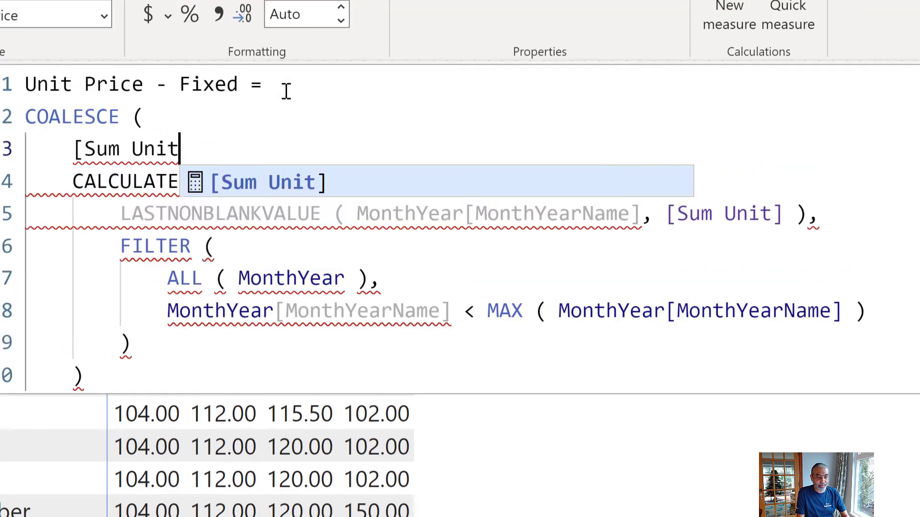
key(Tab)
text(,)
key(Return)
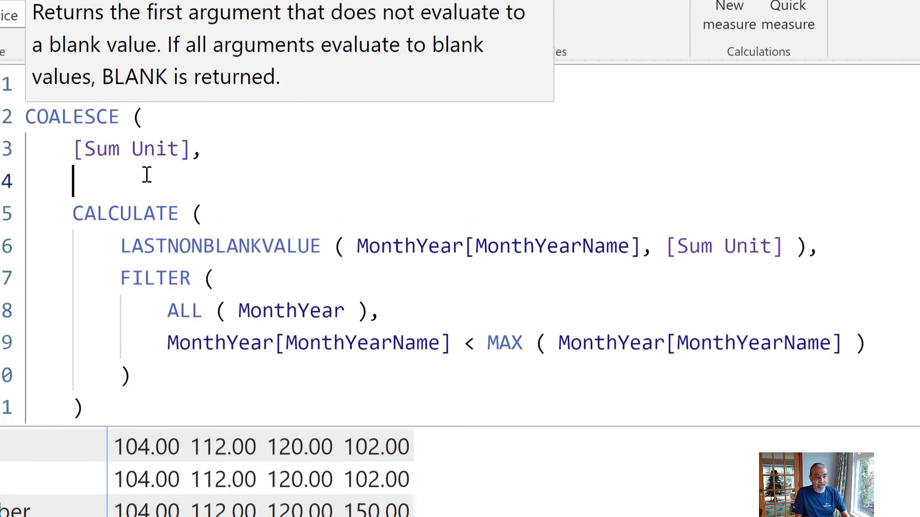
key(Up)
drag(73, 150, 218, 146)
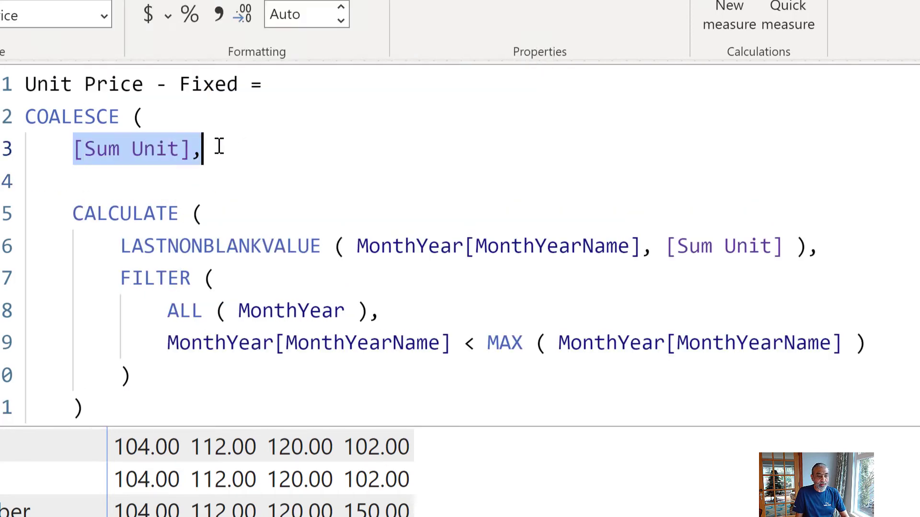
drag(72, 213, 281, 395)
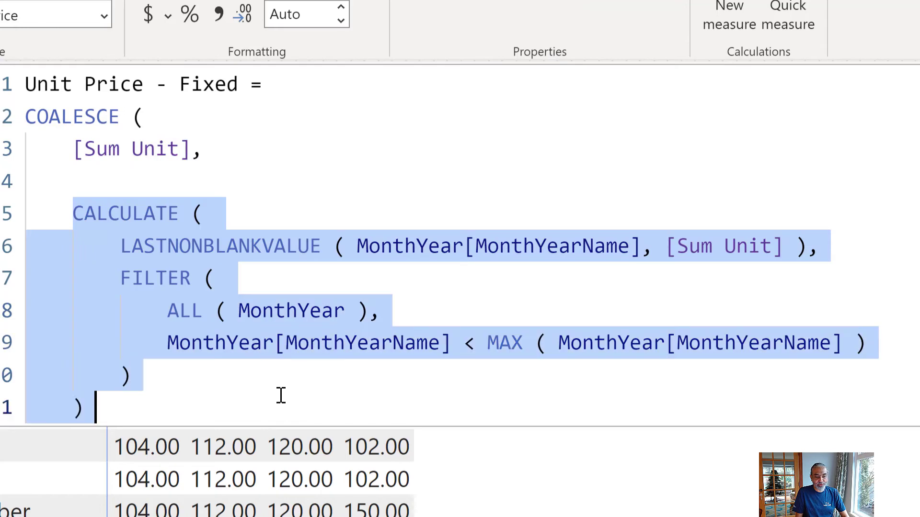
drag(73, 150, 213, 164)
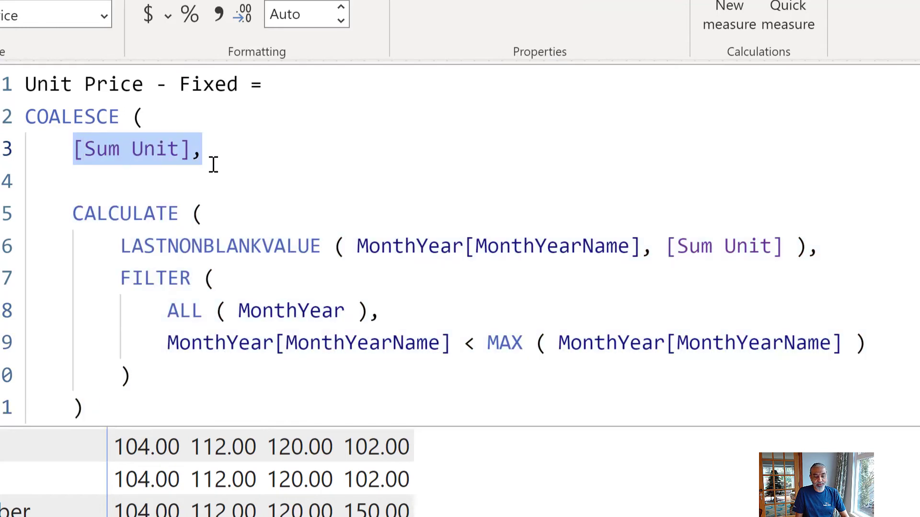
Close the COALESCE bracket and commit the measure
click(182, 405)
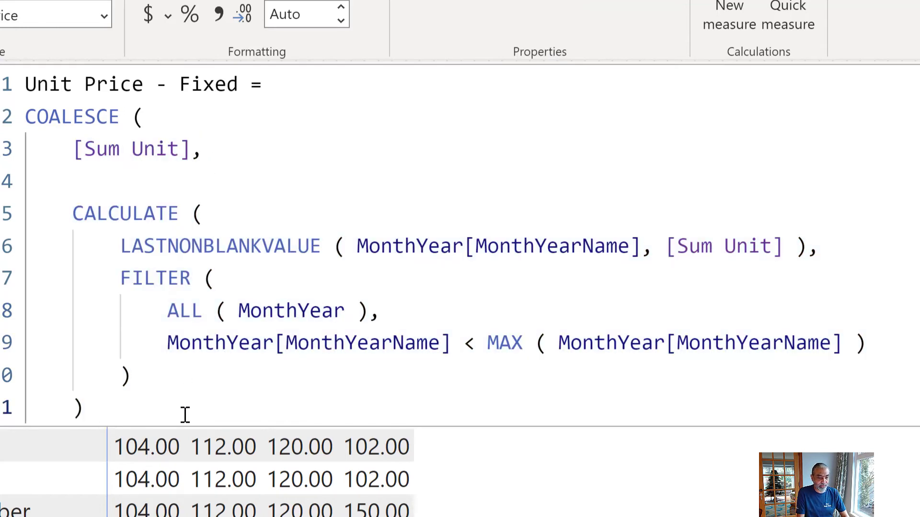
key(Return)
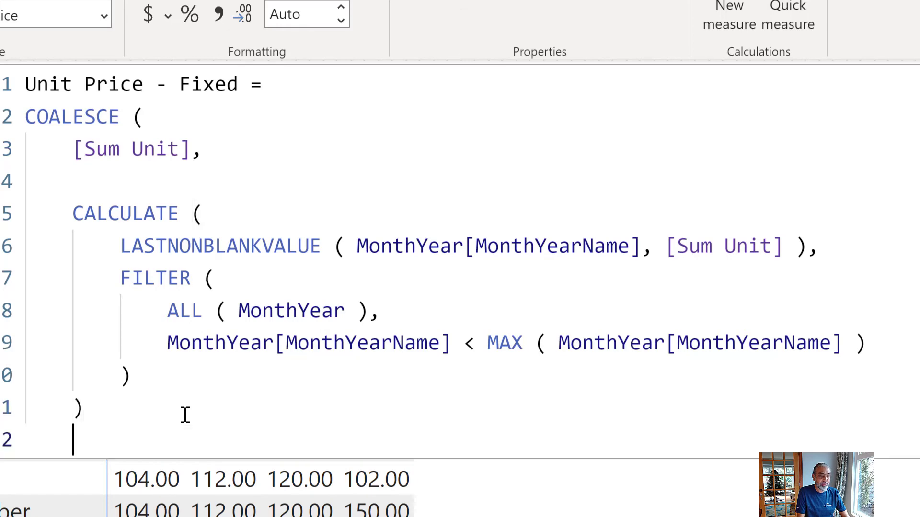
text())
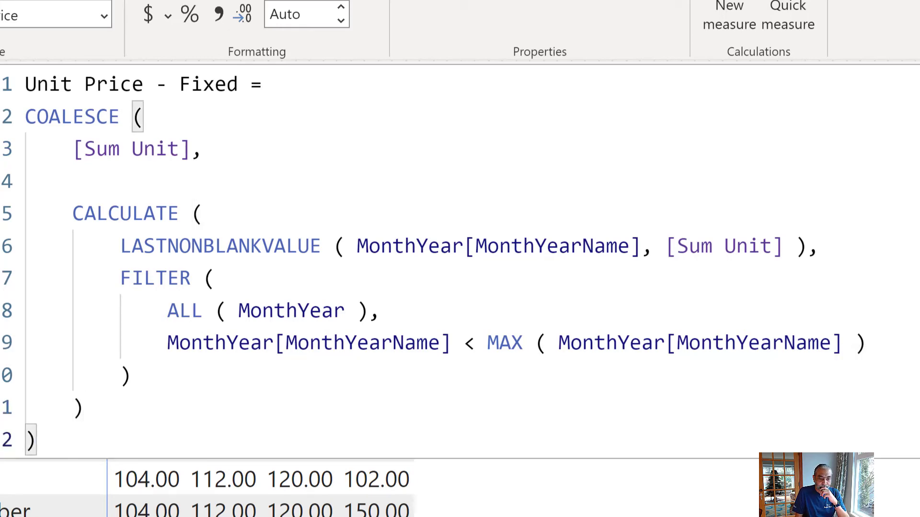
key(Return)
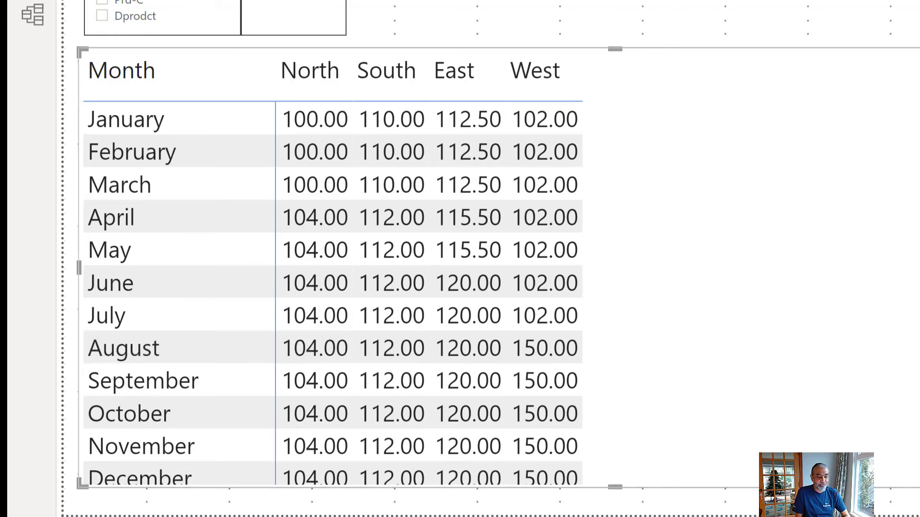
Delete the matrix visual from the report page
key(Delete)
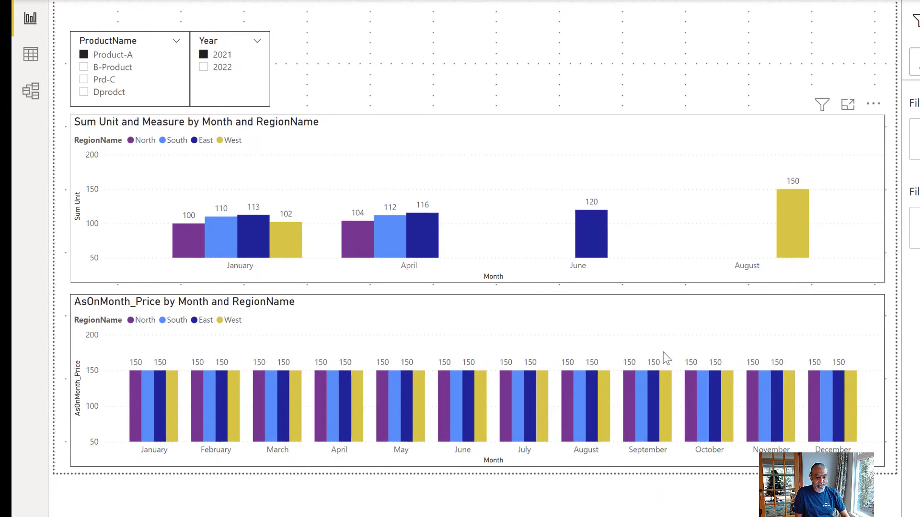
Select the lower AsOnMonth_Price column chart for editing
click(654, 336)
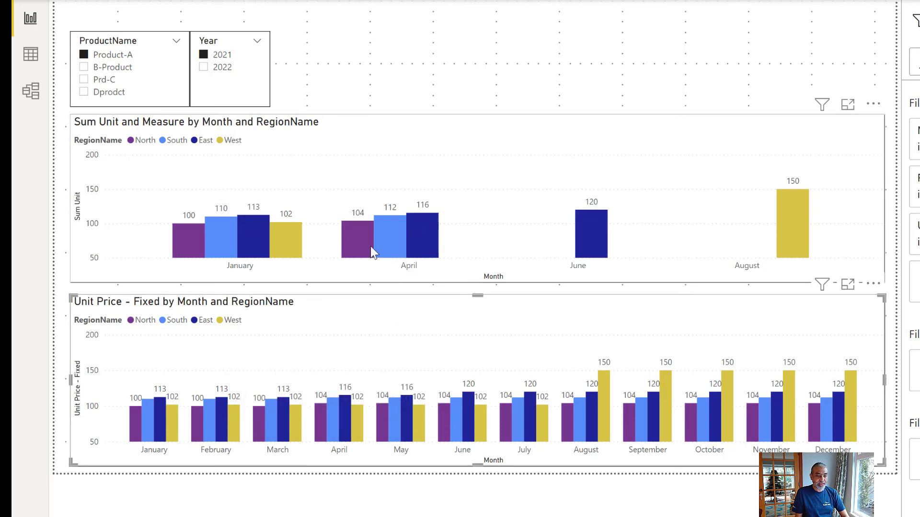
mouse_move(366, 239)
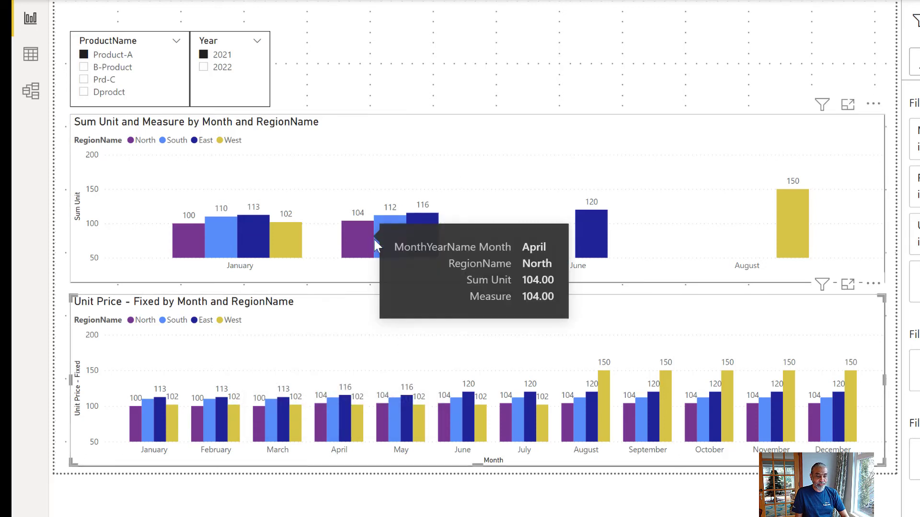
mouse_move(429, 234)
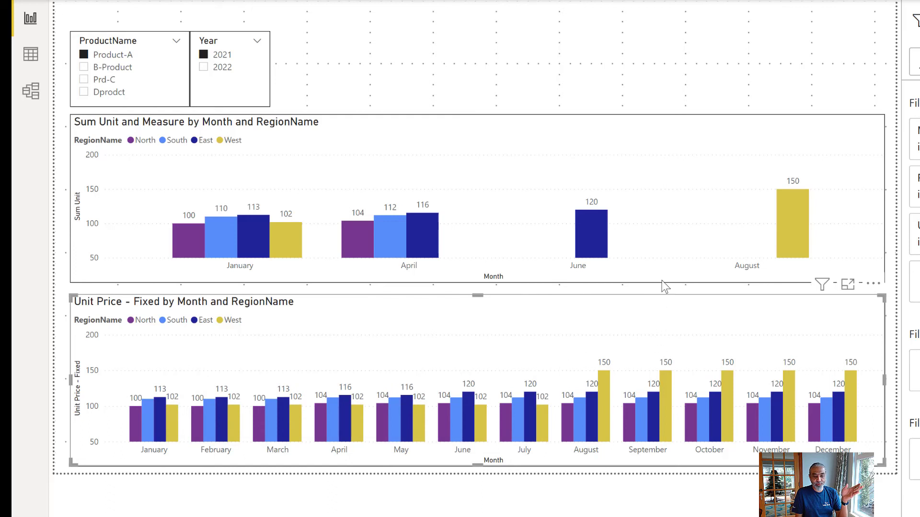
mouse_move(597, 230)
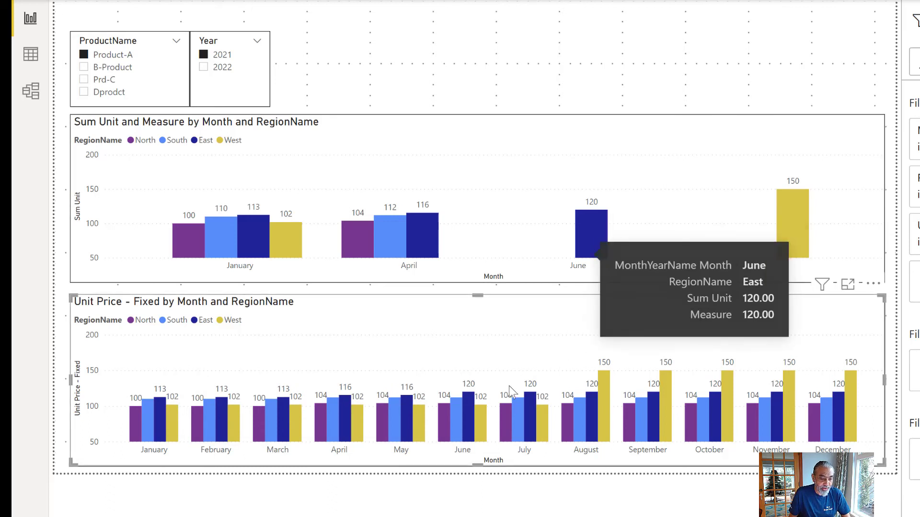
mouse_move(470, 405)
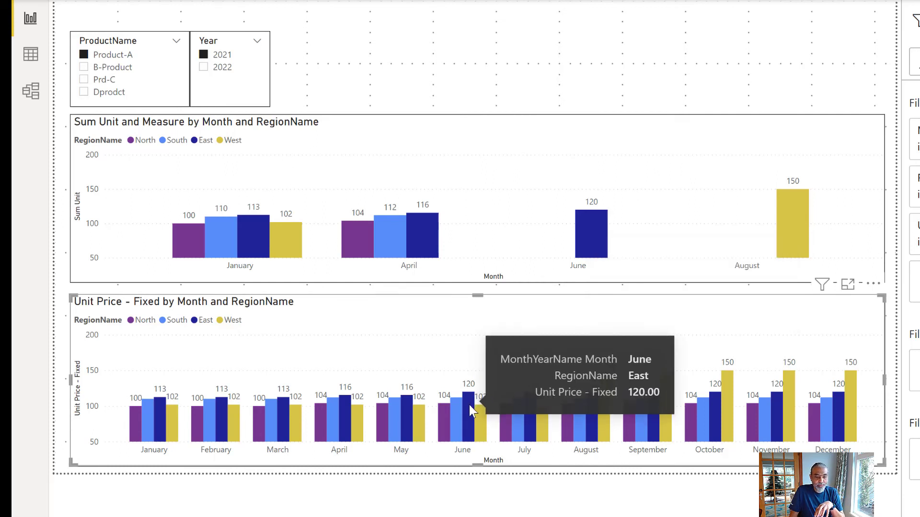
mouse_move(441, 424)
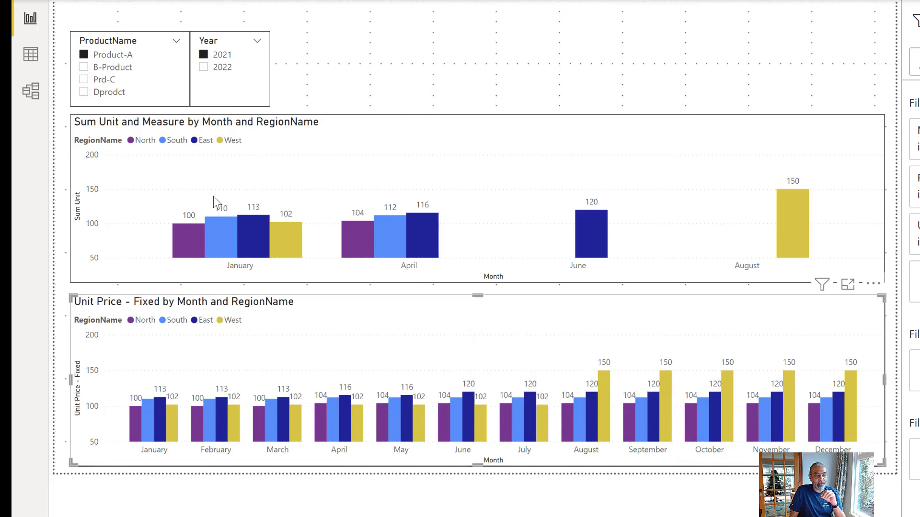